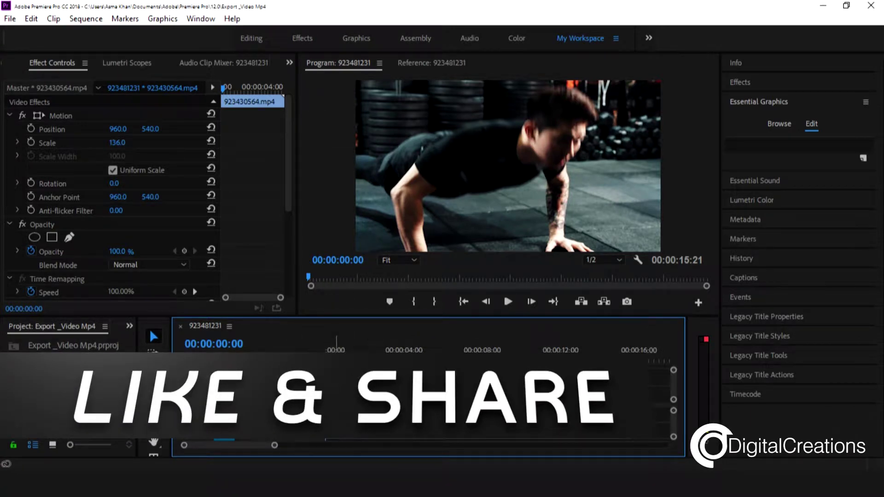
Return the playhead to the sequence start and open the media export settings
{"action": "key", "text": "space"}
{"action": "key", "text": "Home"}
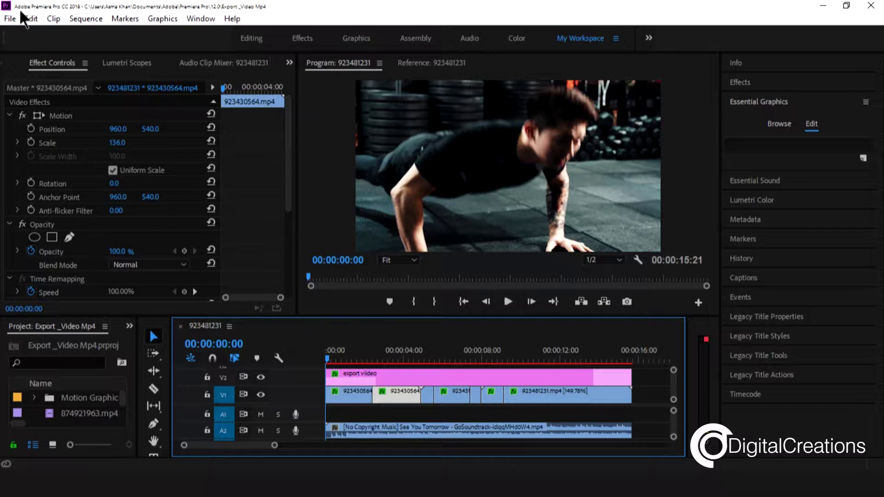
{"action": "left_click", "coordinate": [10, 19]}
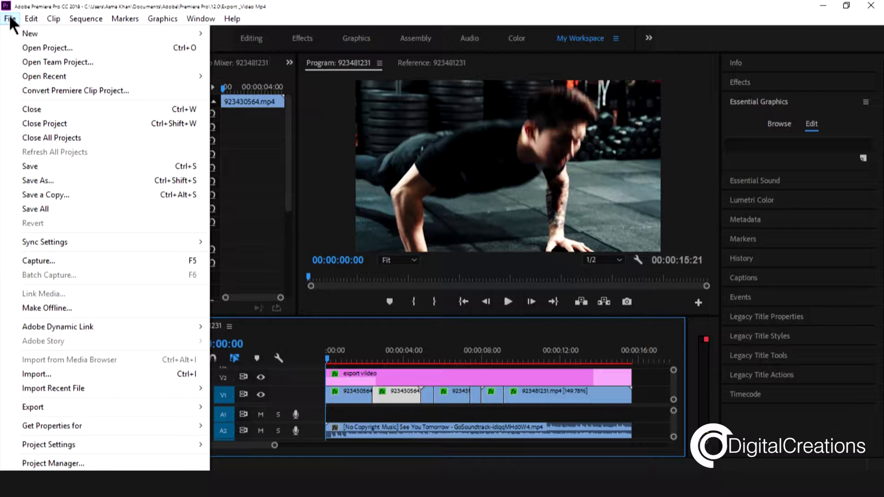
{"action": "mouse_move", "coordinate": [76, 415]}
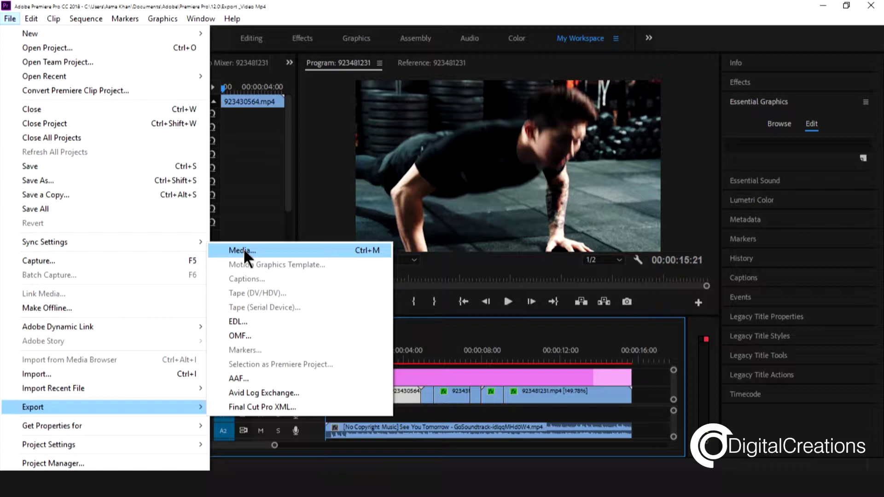
{"action": "left_click", "coordinate": [244, 250]}
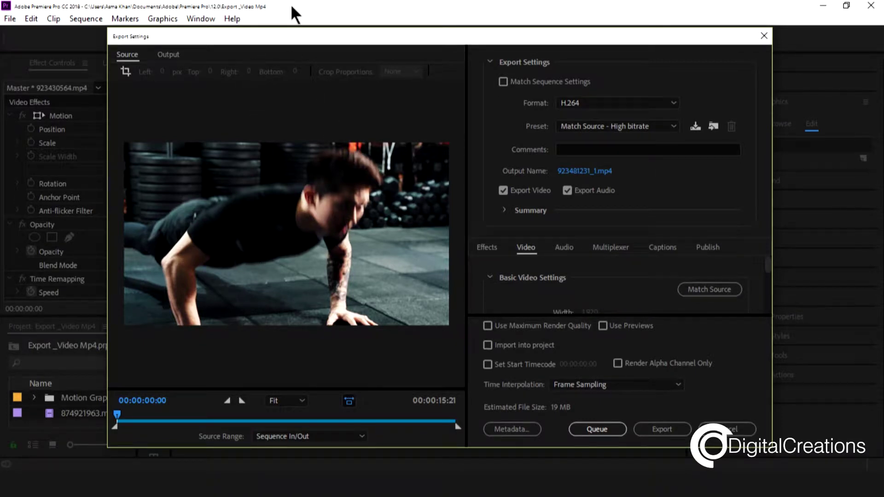
{"action": "left_click_drag", "start_coordinate": [293, 36], "coordinate": [289, 51]}
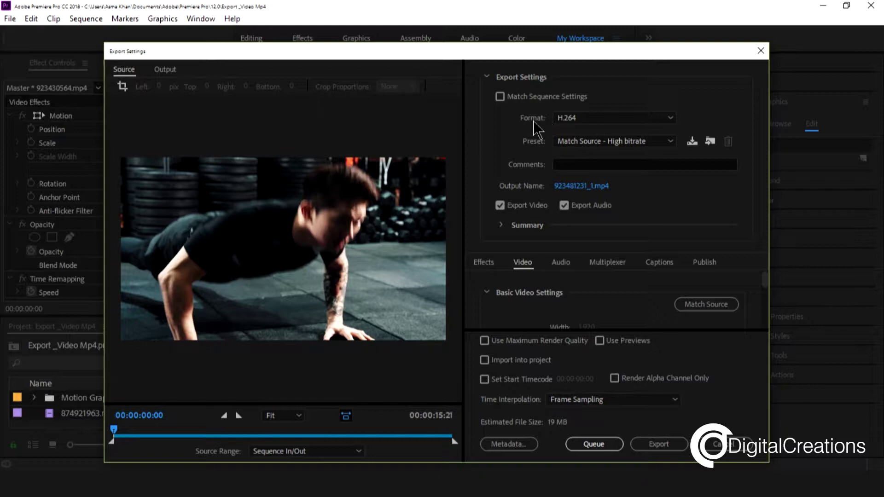
Set the export format to H.264 with the Match Source - High bitrate preset
{"action": "left_click", "coordinate": [600, 120]}
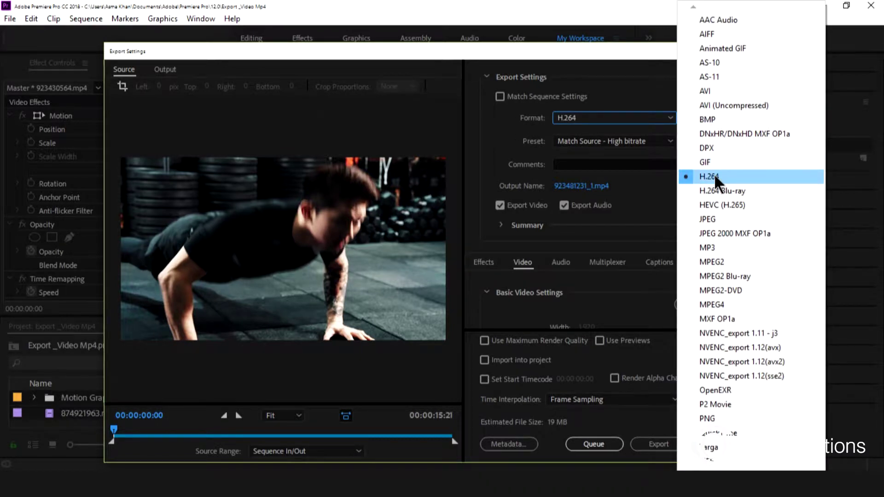
{"action": "left_click", "coordinate": [599, 121]}
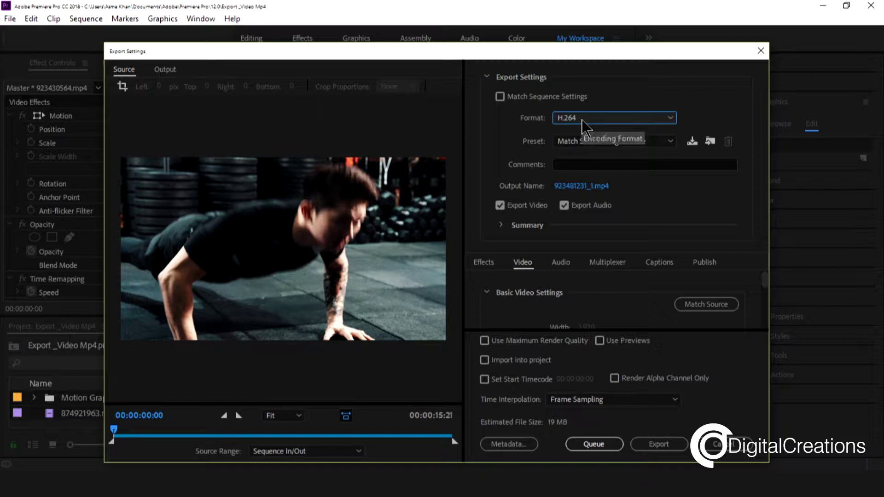
{"action": "left_click", "coordinate": [582, 121]}
{"action": "left_click", "coordinate": [703, 179]}
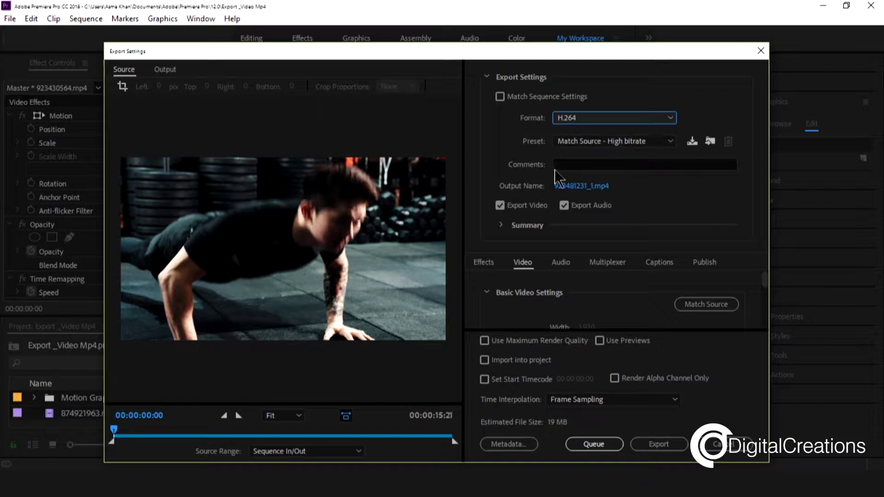
{"action": "left_click", "coordinate": [645, 147]}
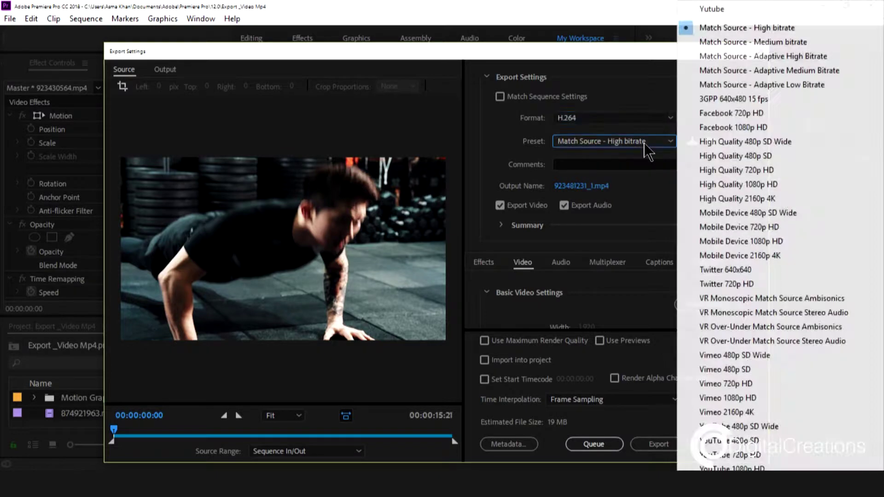
{"action": "left_click", "coordinate": [720, 27]}
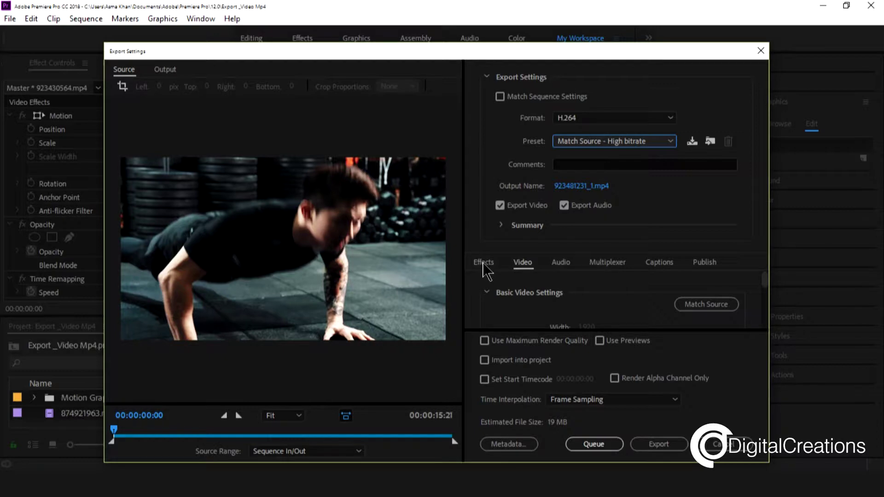
Show the video export settings and collapse the general export settings to give them more room
{"action": "left_click", "coordinate": [483, 264]}
{"action": "left_click", "coordinate": [525, 264]}
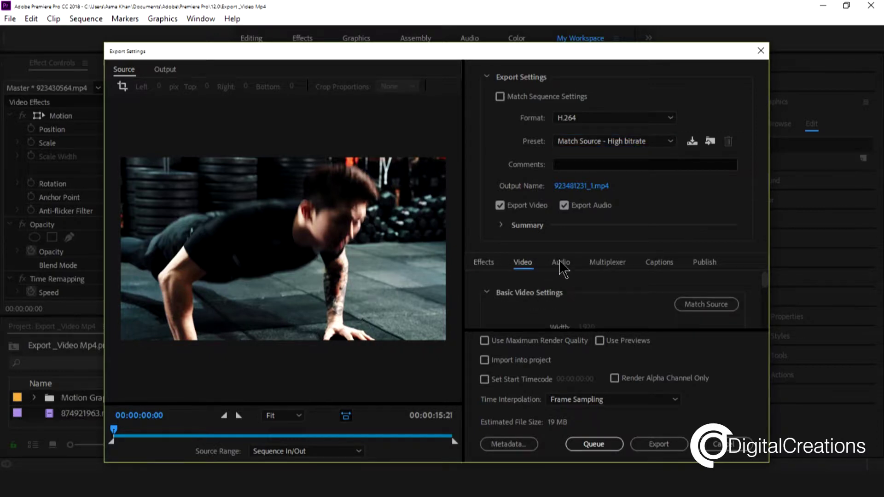
{"action": "left_click", "coordinate": [491, 264]}
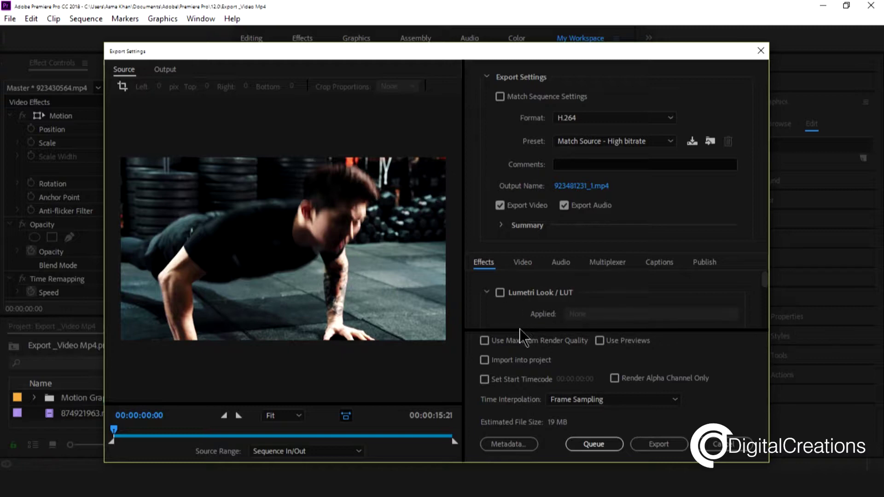
{"action": "left_click", "coordinate": [529, 266]}
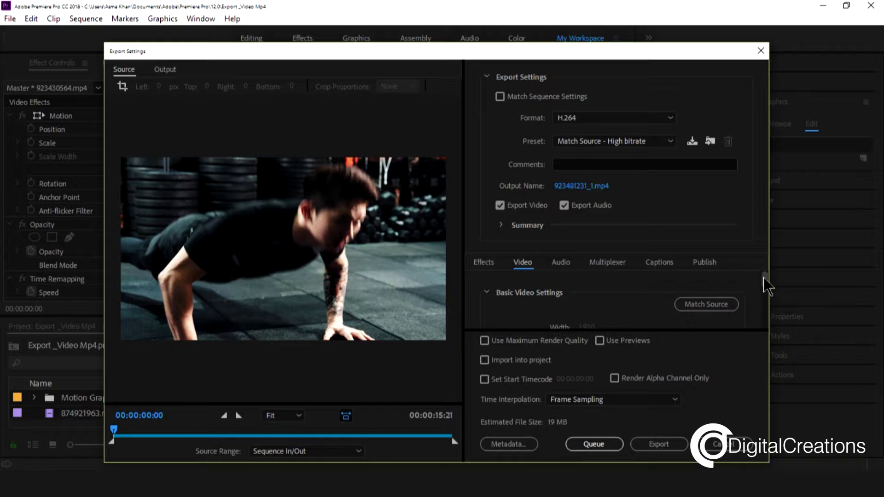
{"action": "mouse_move", "coordinate": [764, 276]}
{"action": "left_mouse_down"}
{"action": "mouse_move", "coordinate": [765, 295]}
{"action": "mouse_move", "coordinate": [747, 273]}
{"action": "left_mouse_up"}
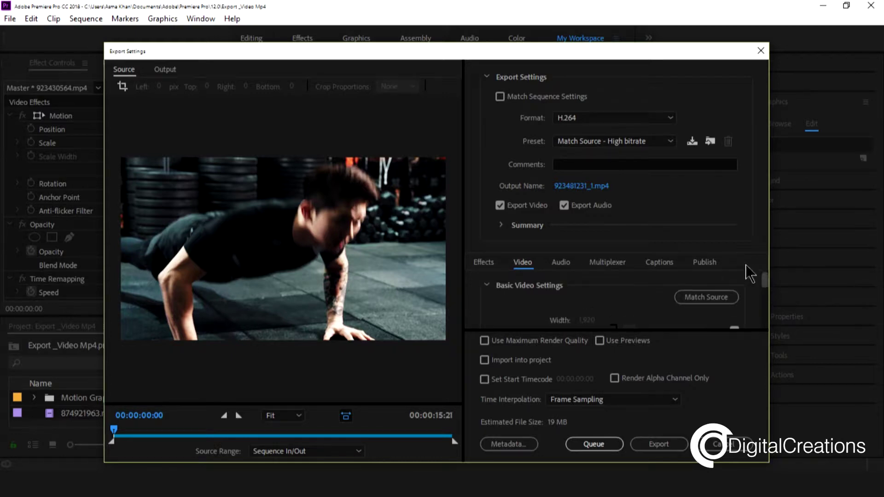
{"action": "left_click", "coordinate": [487, 77]}
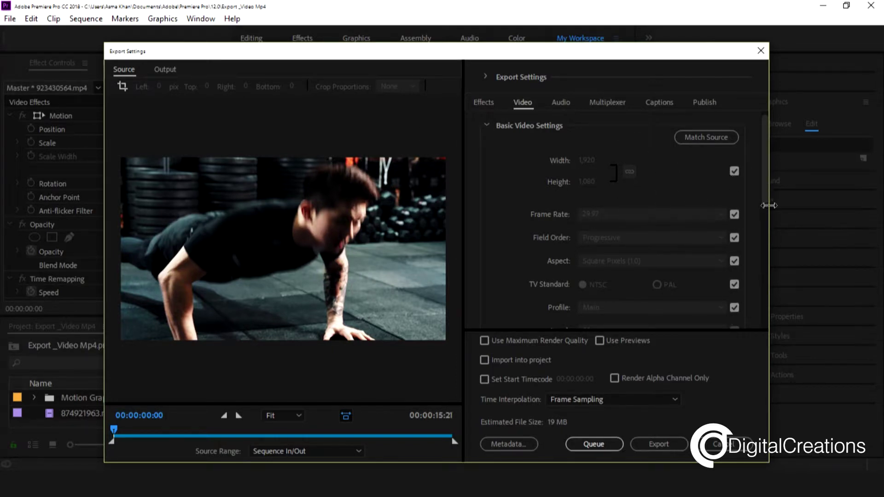
{"action": "left_click", "coordinate": [734, 172]}
{"action": "scroll", "coordinate": [755, 189], "scroll_direction": "down", "scroll_amount": 1}
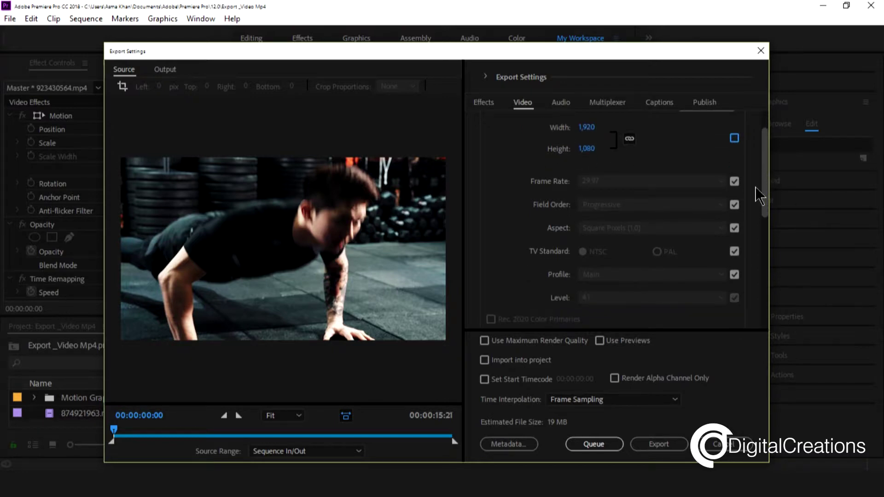
{"action": "left_click", "coordinate": [736, 139]}
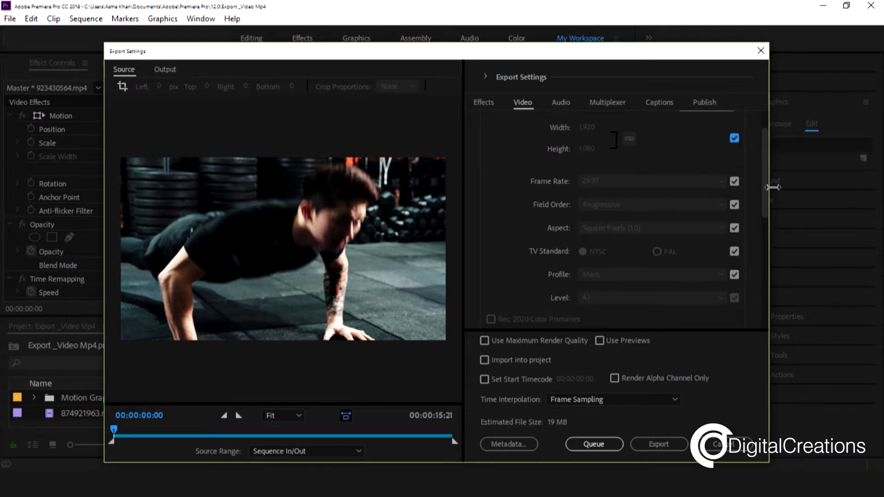
Set the video bitrate encoding to CBR with a target bitrate of 42 Mbps
{"action": "left_click_drag", "start_coordinate": [770, 191], "coordinate": [701, 272]}
{"action": "left_click", "coordinate": [714, 216]}
{"action": "left_click", "coordinate": [616, 228]}
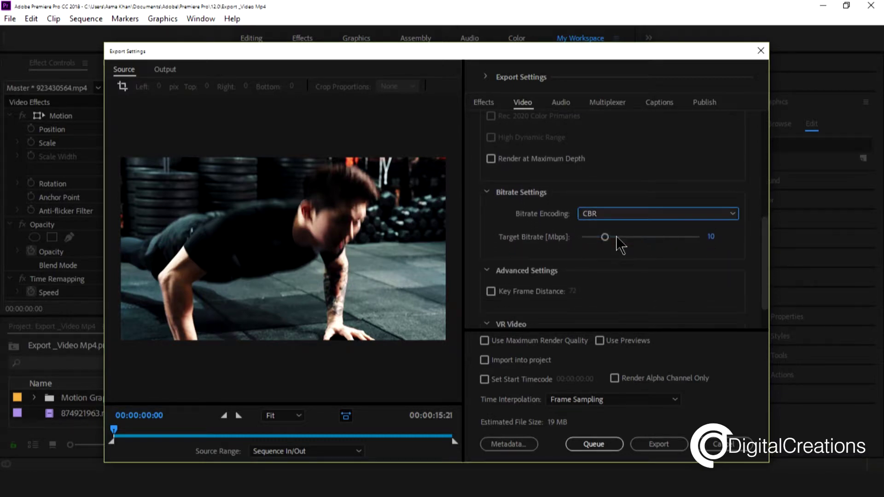
{"action": "left_click", "coordinate": [711, 237]}
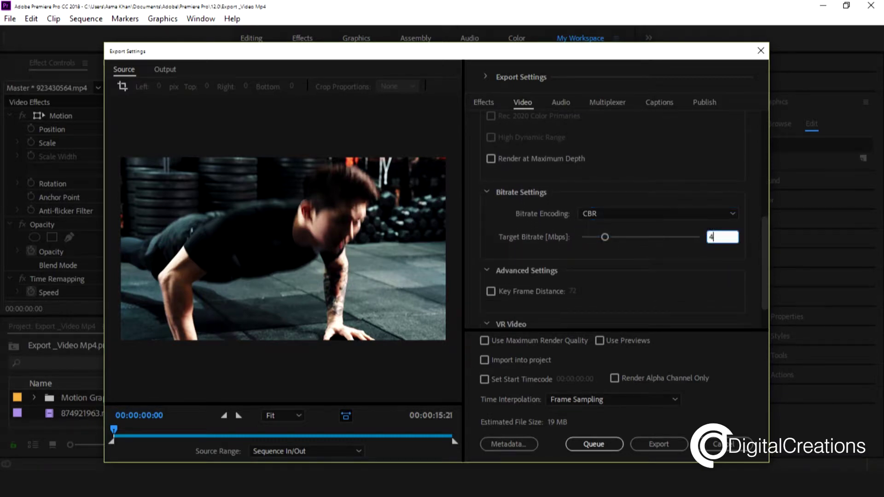
{"action": "type", "text": "40"}
{"action": "key", "text": "Return"}
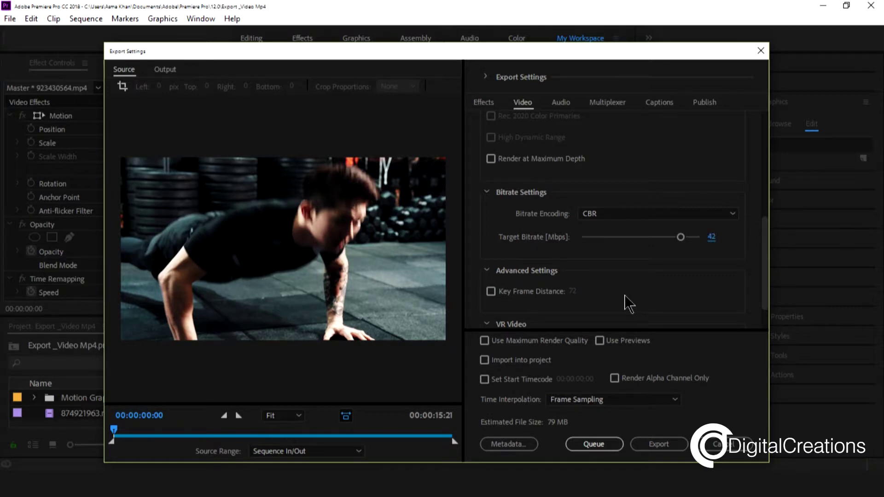
Review the basic video settings, then the audio format, codec, sample rate and bitrate settings for the export
{"action": "left_click_drag", "start_coordinate": [764, 270], "coordinate": [758, 286]}
{"action": "scroll", "coordinate": [760, 181], "scroll_direction": "up", "scroll_amount": 10}
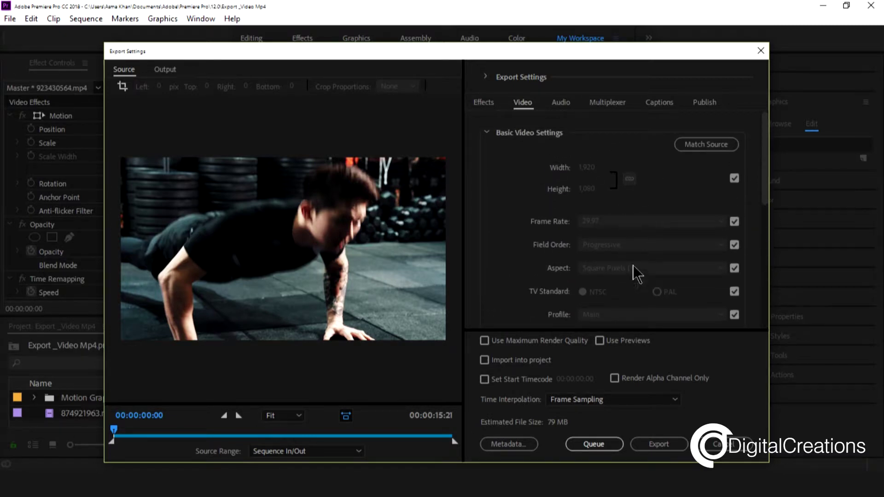
{"action": "left_click_drag", "start_coordinate": [762, 138], "coordinate": [759, 177]}
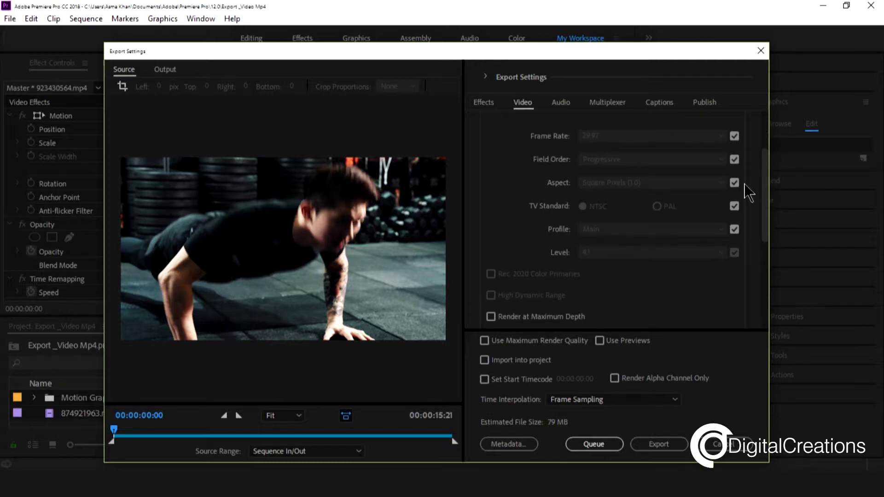
{"action": "scroll", "coordinate": [766, 191], "scroll_direction": "up", "scroll_amount": 5}
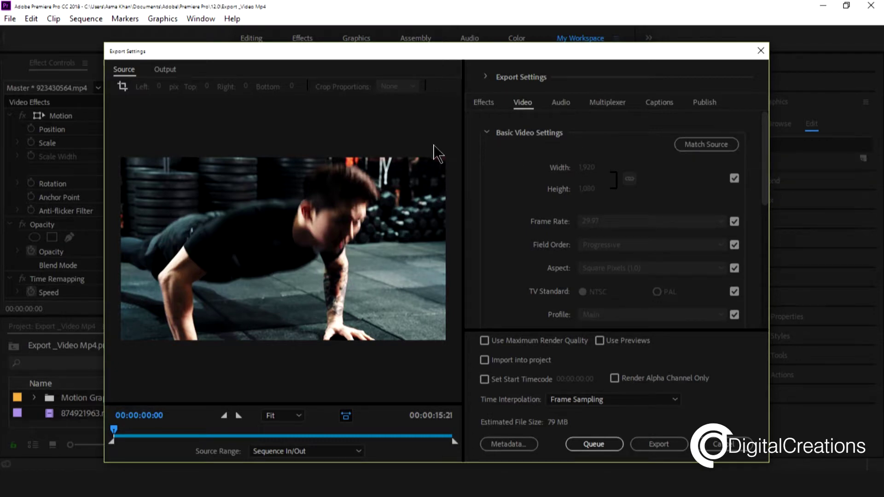
{"action": "left_click", "coordinate": [562, 105]}
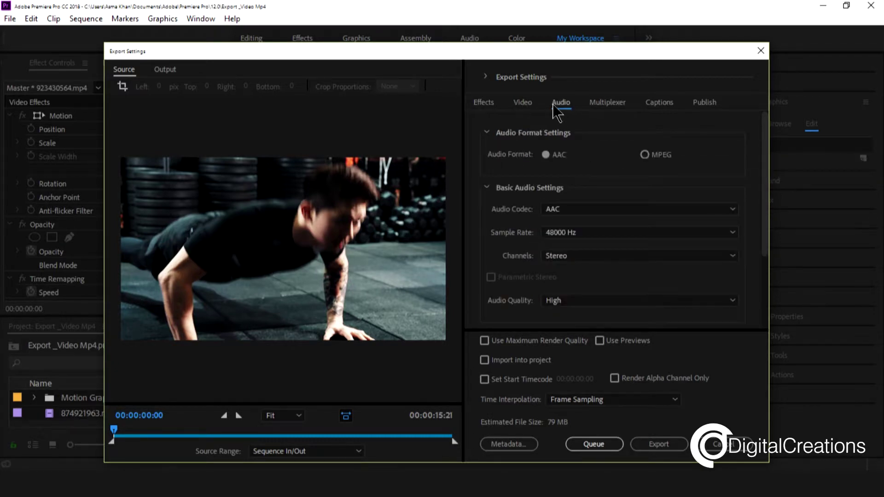
{"action": "scroll", "coordinate": [758, 185], "scroll_direction": "down", "scroll_amount": 4}
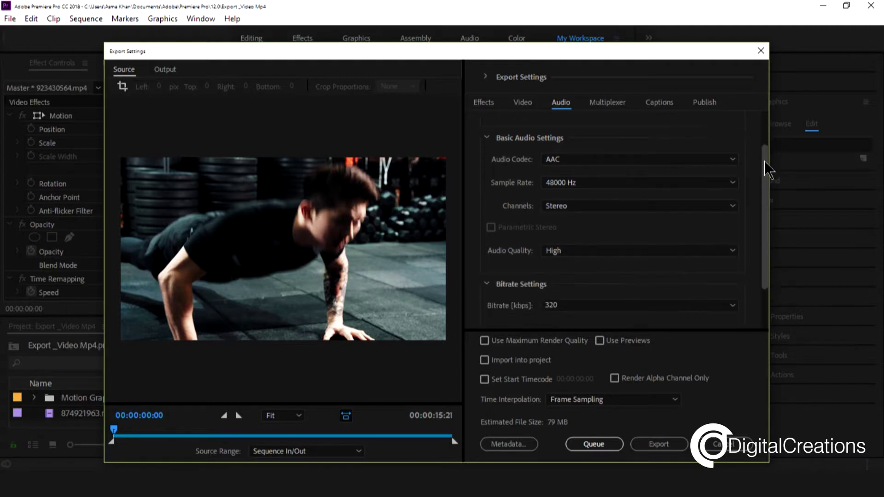
{"action": "scroll", "coordinate": [756, 184], "scroll_direction": "up", "scroll_amount": 4}
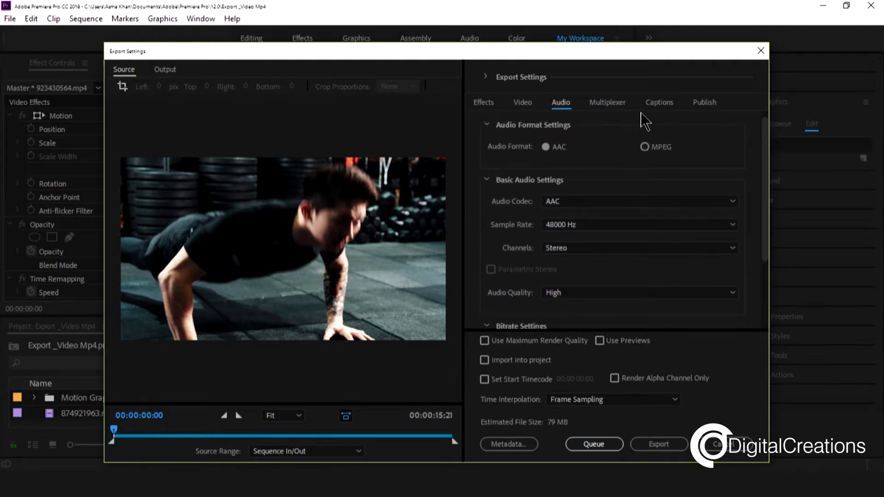
Select MP4 as the multiplexer for the export
{"action": "left_click", "coordinate": [618, 104]}
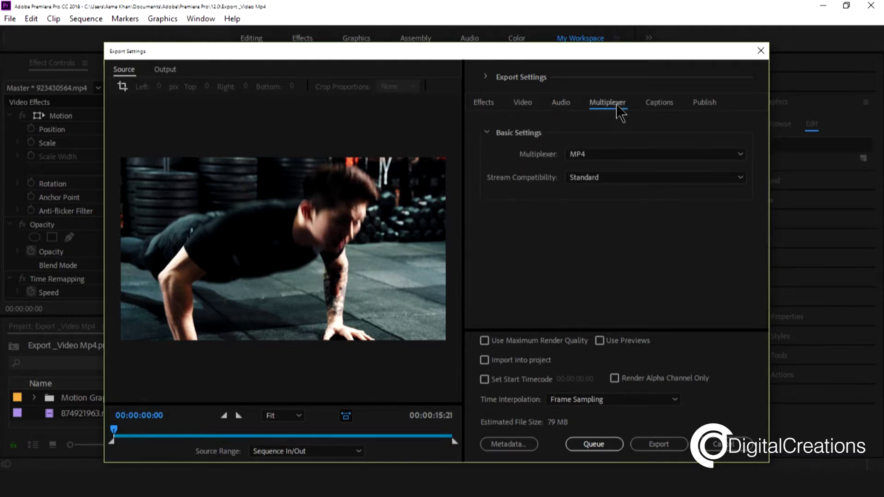
{"action": "left_click", "coordinate": [581, 155]}
{"action": "left_click", "coordinate": [592, 169]}
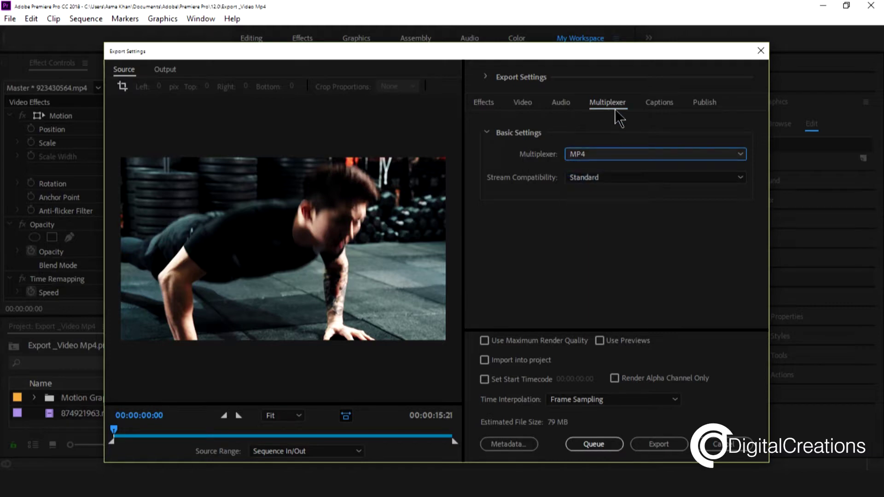
Check the caption options and the publishing destinations, including the Adobe Creative Cloud options
{"action": "left_click", "coordinate": [668, 107]}
{"action": "left_click", "coordinate": [705, 107]}
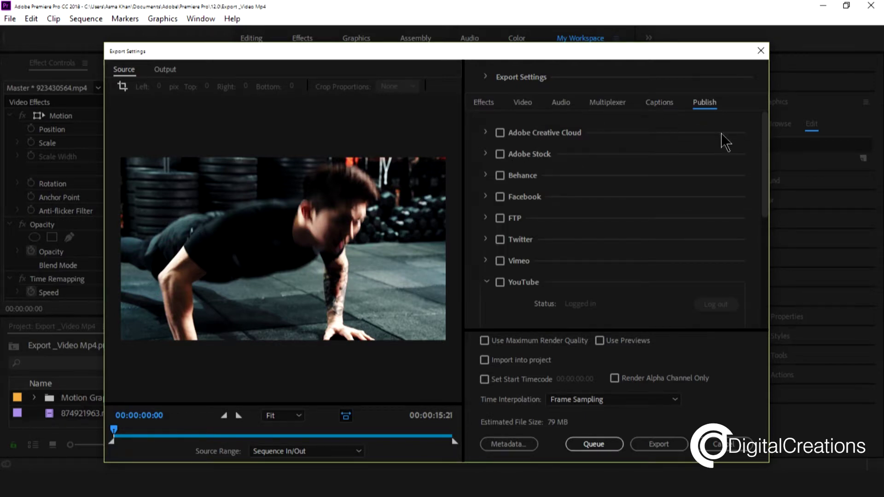
{"action": "left_click", "coordinate": [485, 133]}
{"action": "left_click", "coordinate": [487, 136]}
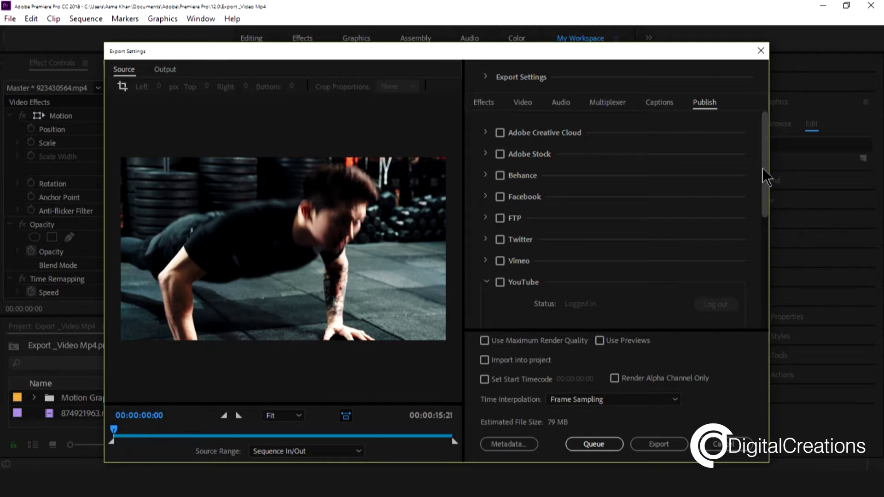
Name the output video "Export Media File" in the Iclone Character folder and start the export
{"action": "left_click", "coordinate": [494, 83]}
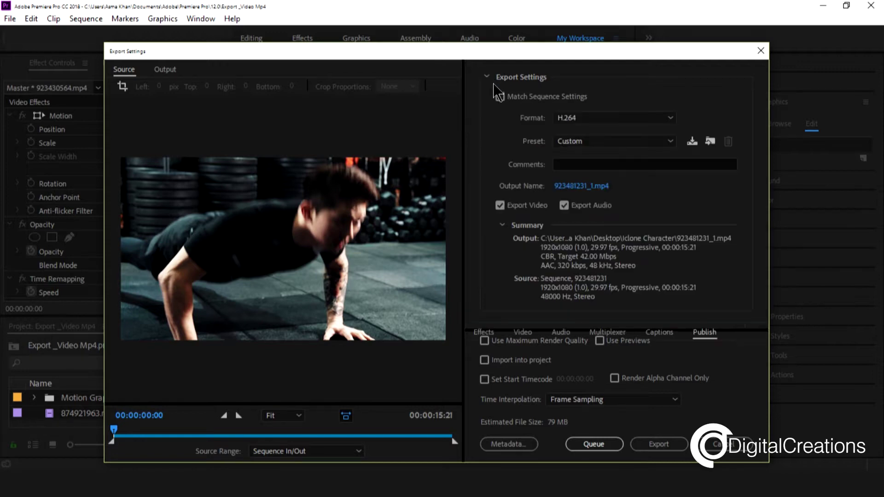
{"action": "left_click", "coordinate": [590, 187]}
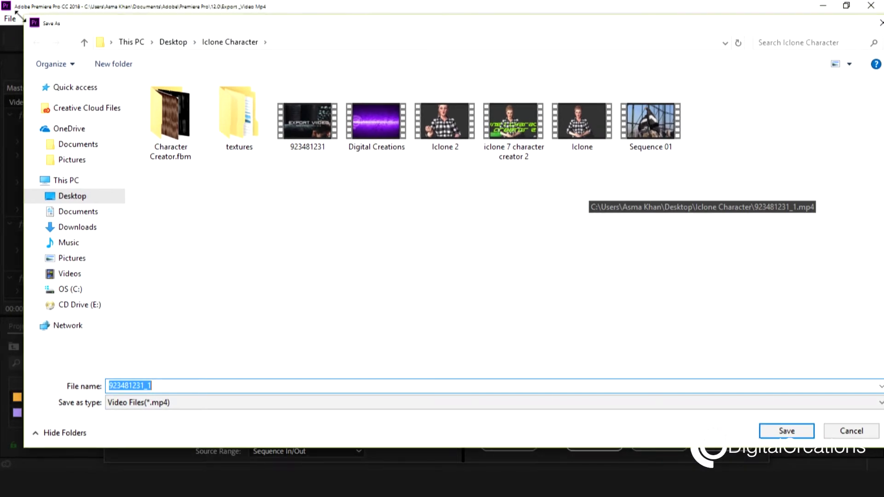
{"action": "left_click_drag", "start_coordinate": [341, 61], "coordinate": [208, 38]}
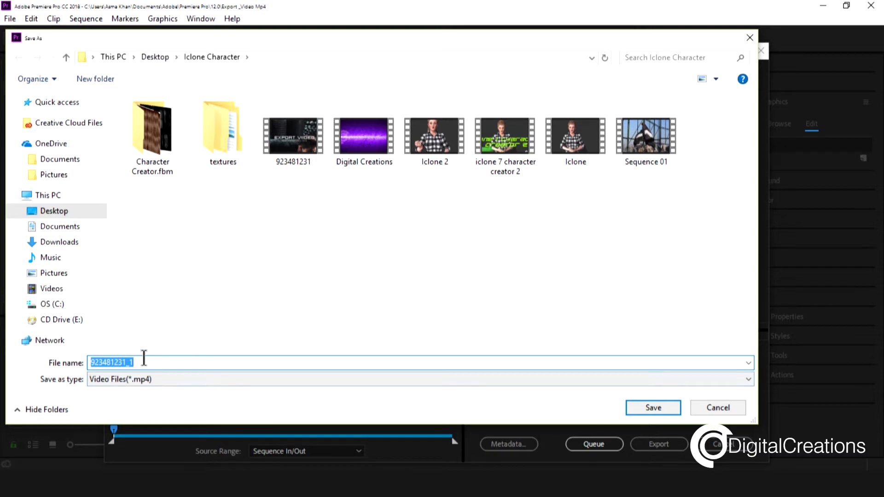
{"action": "type", "text": "Export Media File"}
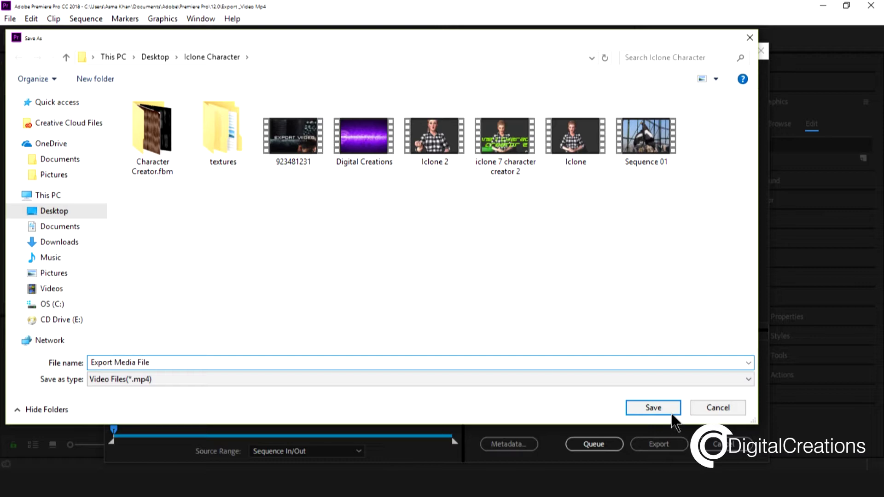
{"action": "left_click", "coordinate": [665, 410]}
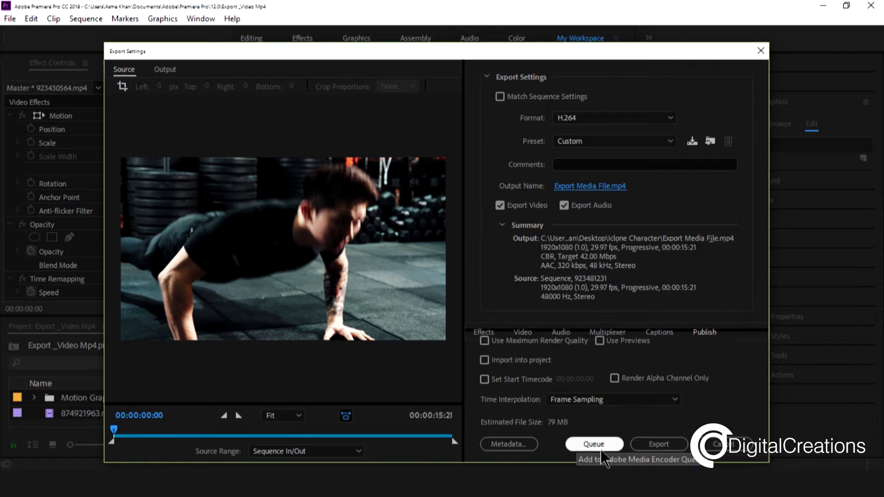
{"action": "left_click", "coordinate": [654, 445]}
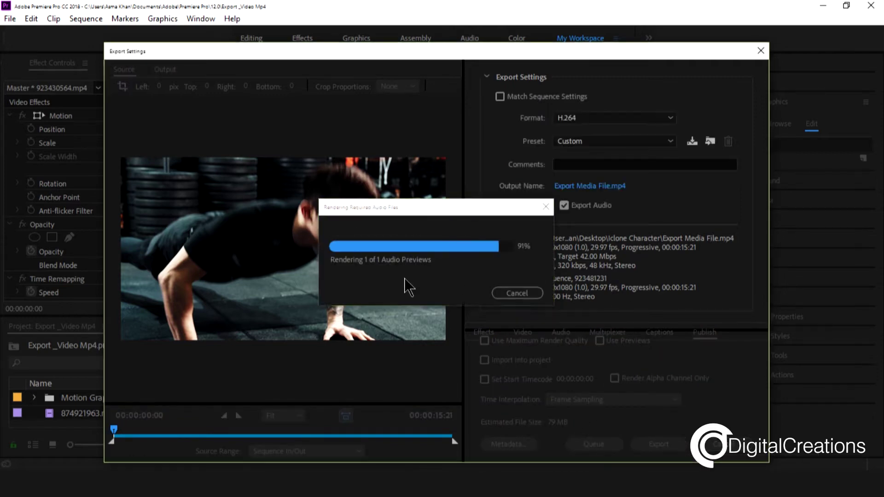